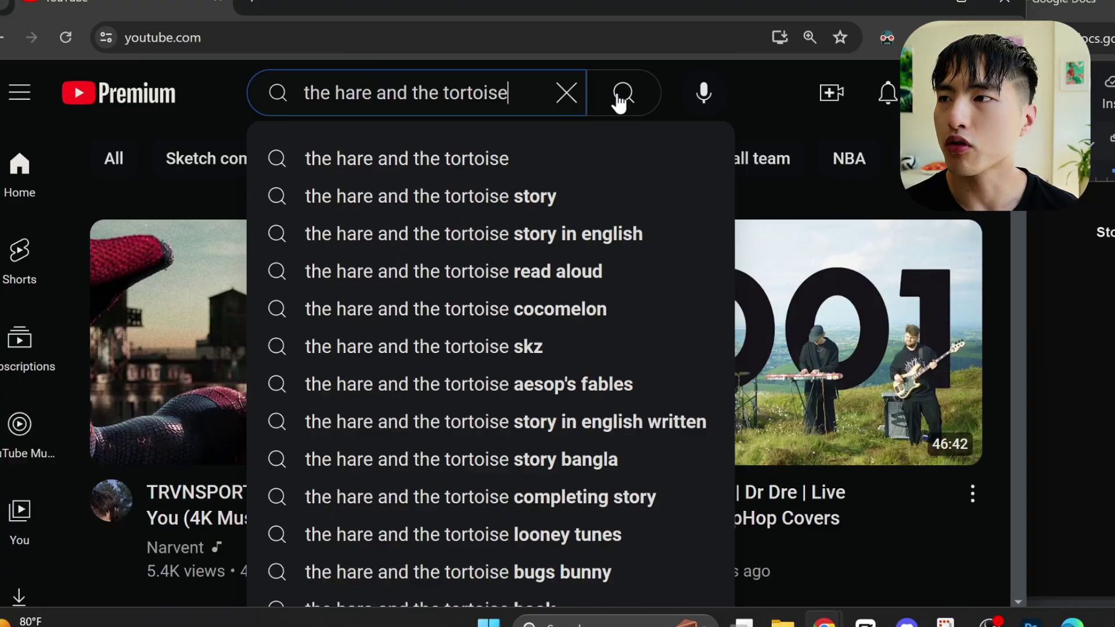
Browse YouTube fable results, play ABCmouse's 'The Lion and the Mouse', and reset page zoom.
left_click(619, 100)
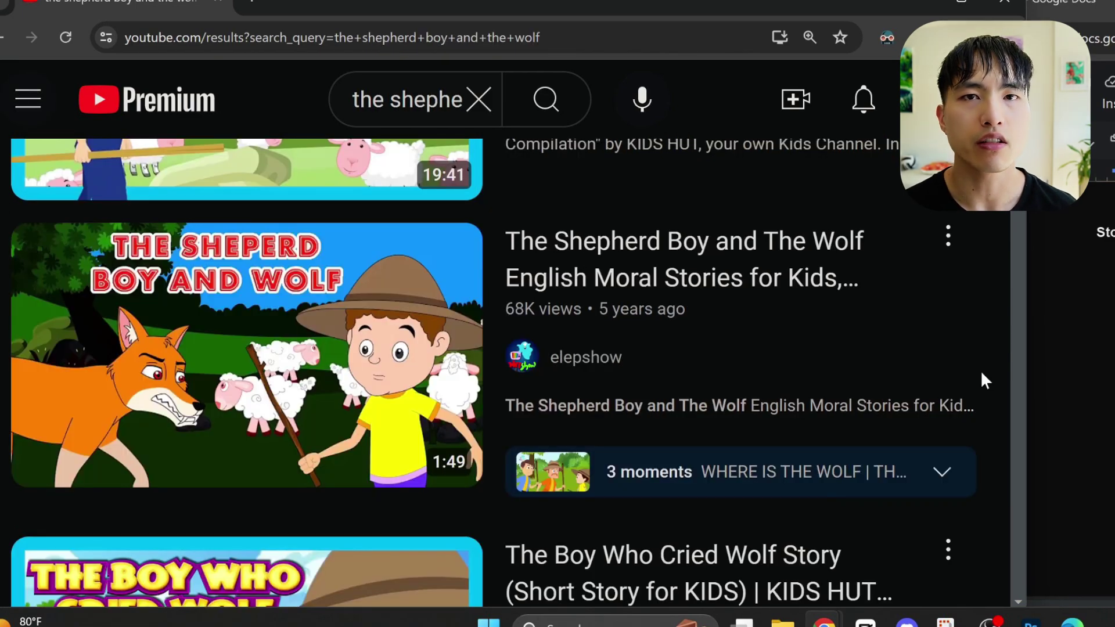
scroll(982, 373, "down", 5)
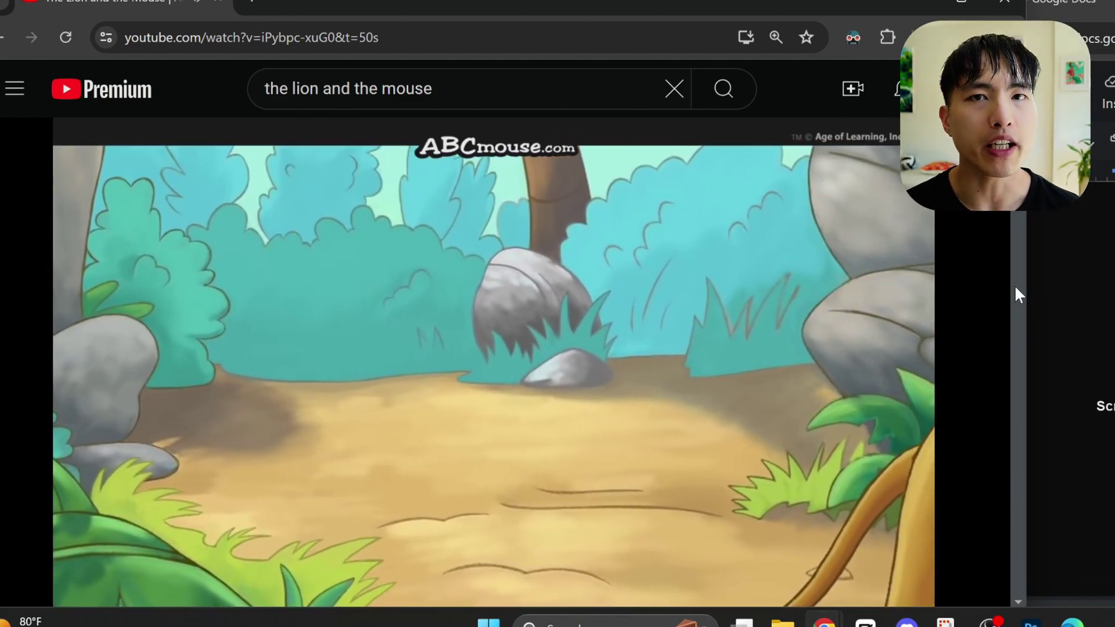
key("ctrl+minus")
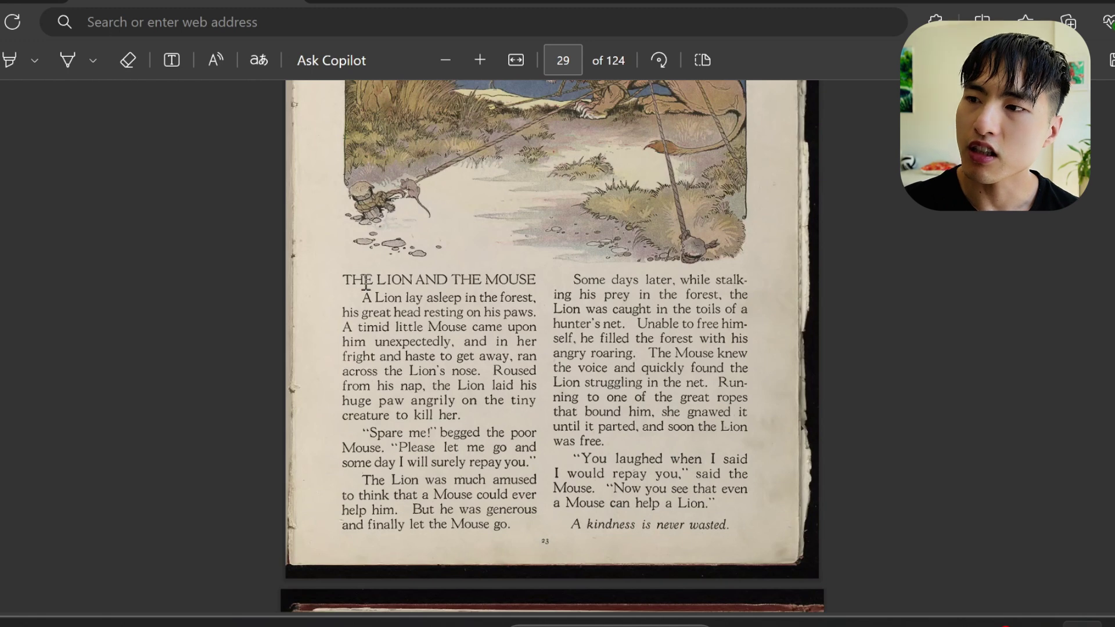
Select the whole Lion and the Mouse story across both text columns on page 29.
left_click_drag(338, 281, 735, 521)
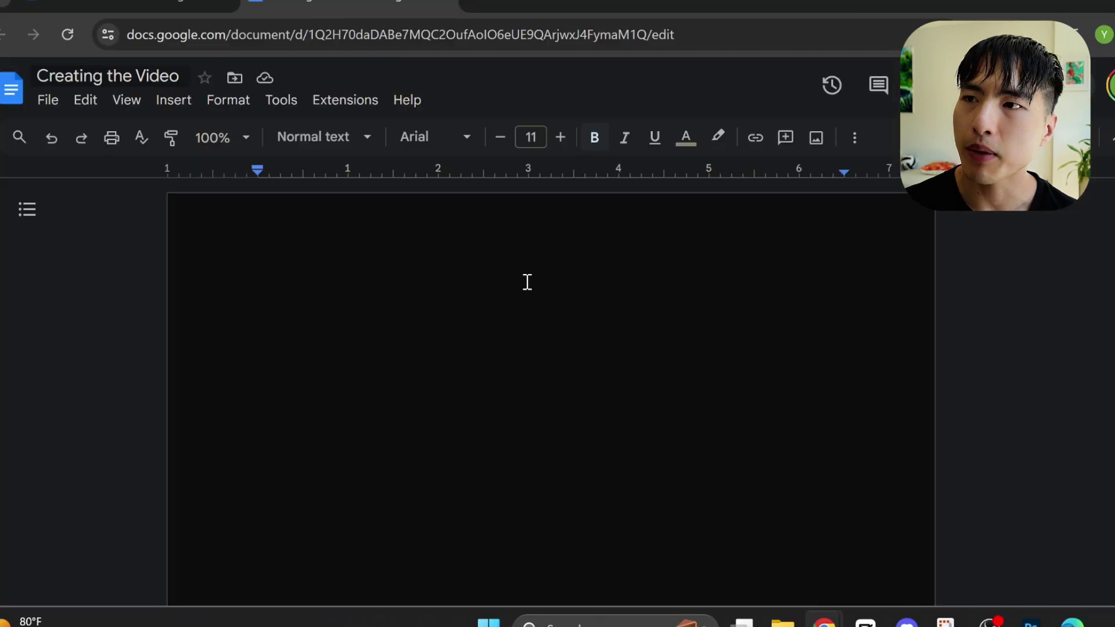
Paste the fable into the blank doc and divide it with 'Image 1:'–'Image 7:' labels.
left_click(527, 282)
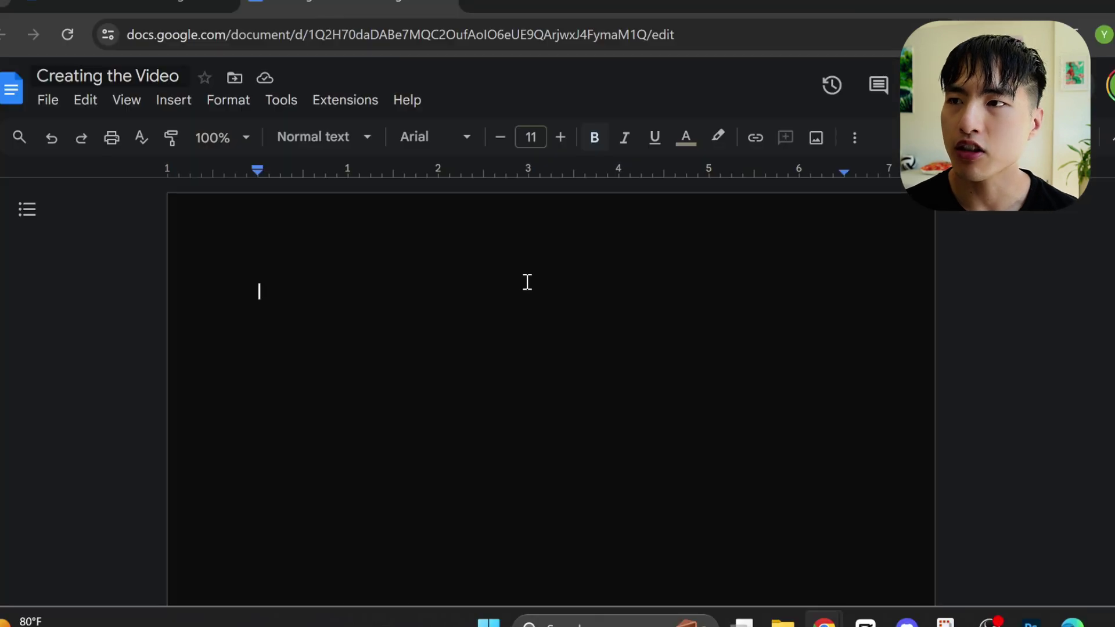
type("THE LION AND THE MOUSE A Lion lay asleep in the forest, his great head resting on his paws. A timid little Mouse came upon him unexpectedly, and in her fright and haste to get away, ran across the Lion's nose. Roused from his nap, the Lion laid his huge paw angrily on the tiny creature to kill her. \"Spare mei\" begged the poor Mouse. \"Please let me go and some day I will surely repay you.\" The Lion was much amused to think that a Mouse could ever help him. But he was generous -and finally let the Mouse go. Some days later, while stalk ing his prey in the forest, the Lion was caught in the toils of a hunter's net. Unable to free him self, he filled the forest with his angry roaring. The Mouse knew the voice and quickly found the Lion struggling in the net. Run ning to one of the great ropes that bound him, she gnawed it until it parted, and soon the Lion was free. \"You laughed when I said I would repay you,- said the Mouse. \"Now you see that even a Mouse can help a Lion.\" A kindness is never wasted.")
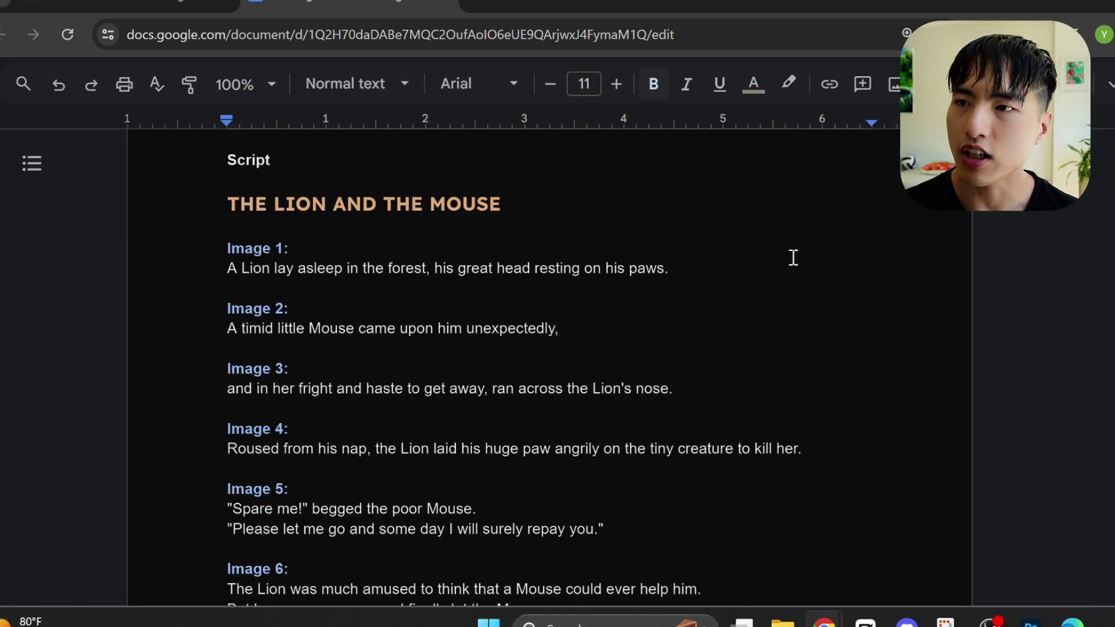
scroll(793, 257, "down", 5)
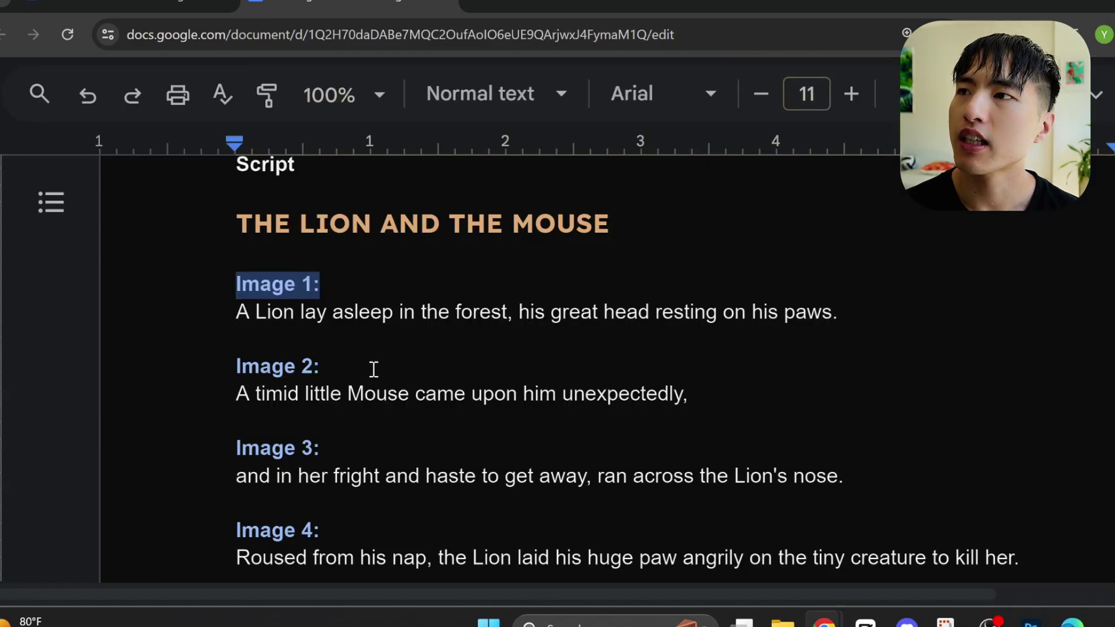
left_click_drag(373, 369, 198, 369)
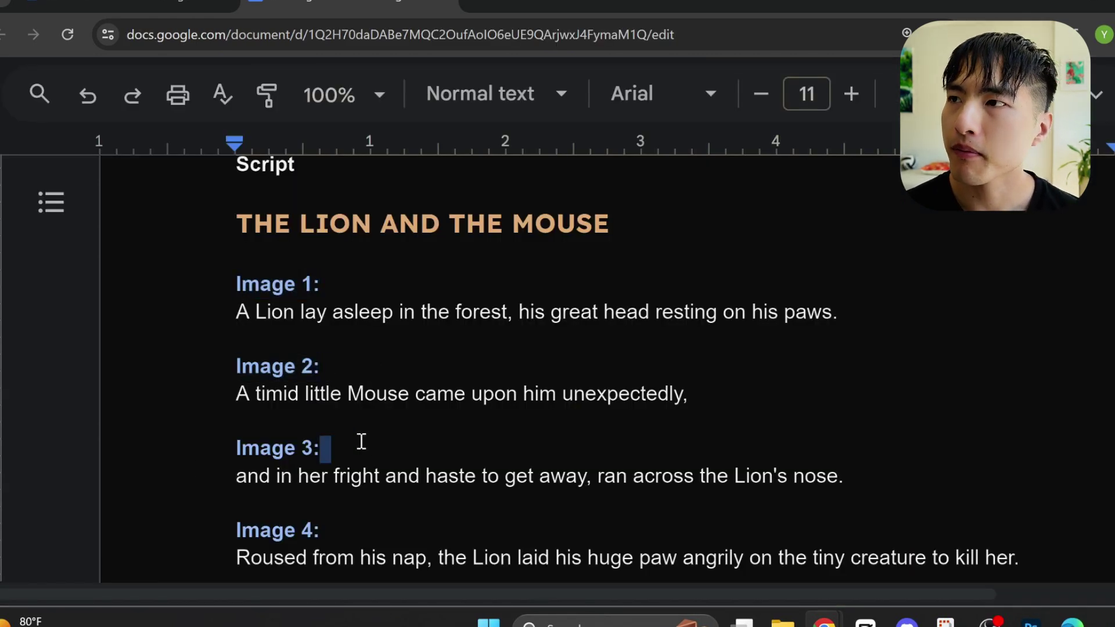
left_click_drag(325, 448, 165, 442)
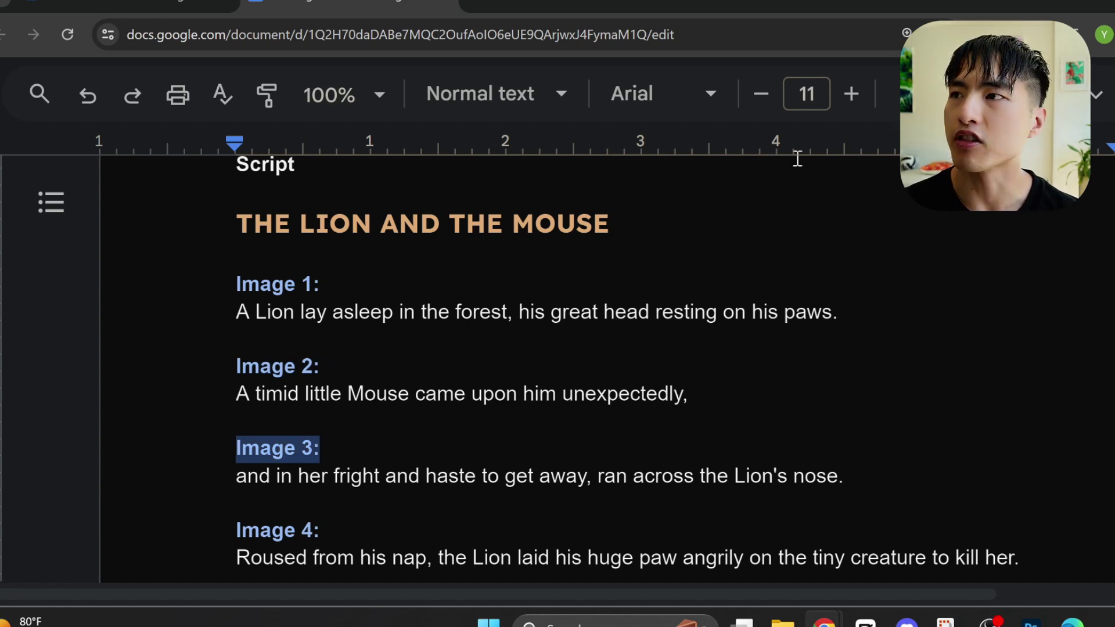
key("ctrl+0")
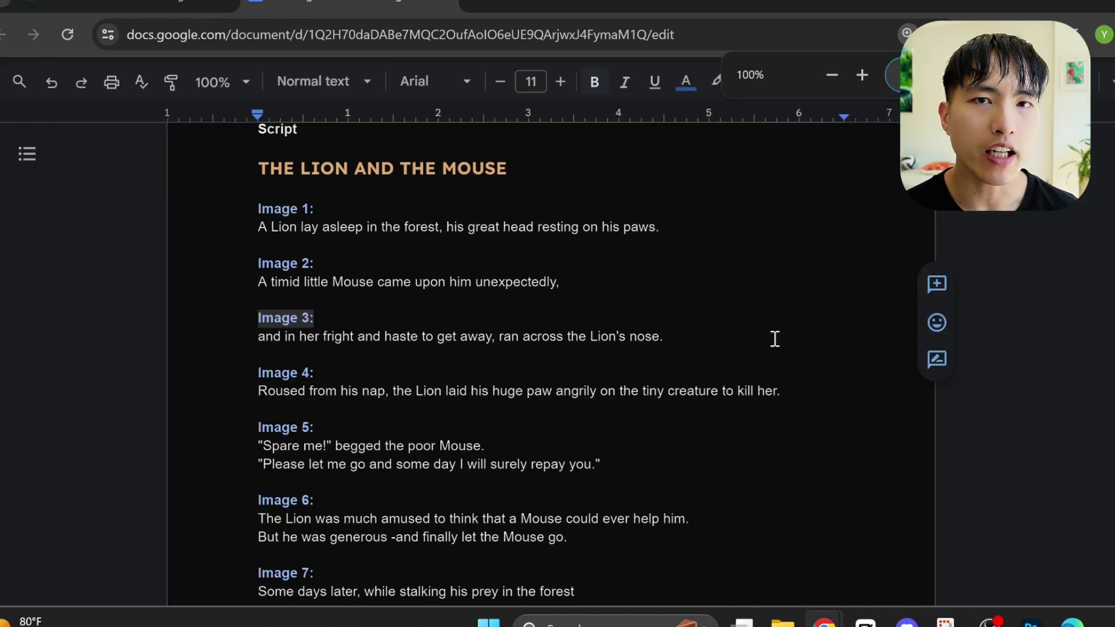
double_click(749, 357)
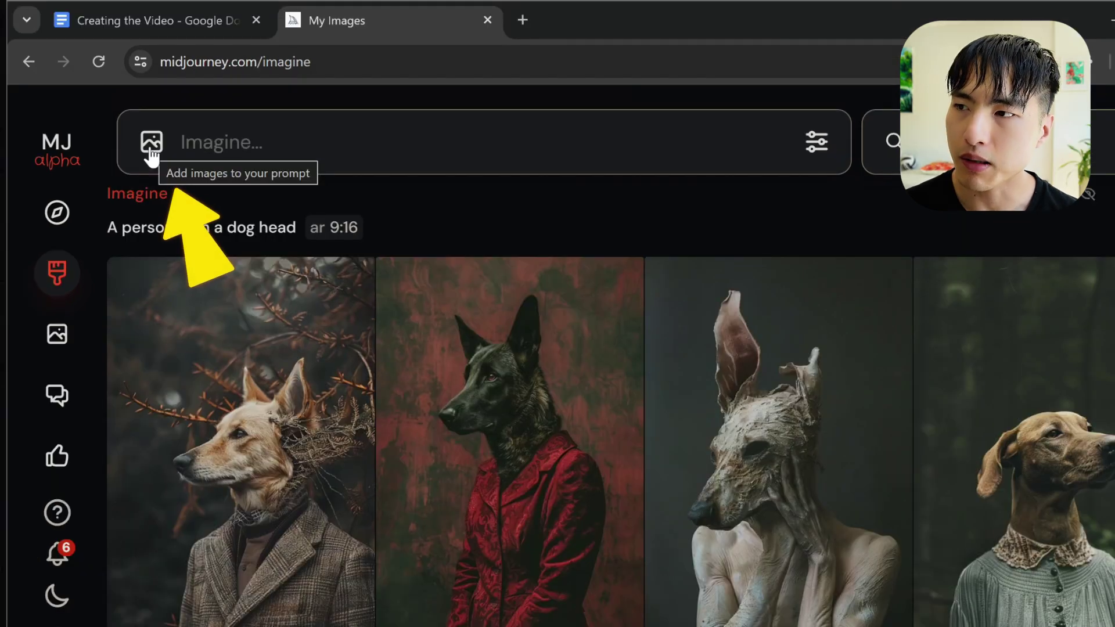
Set the Pixar-style lion and mouse picture as Midjourney's style reference, then enlarge the story images folder.
left_click(151, 141)
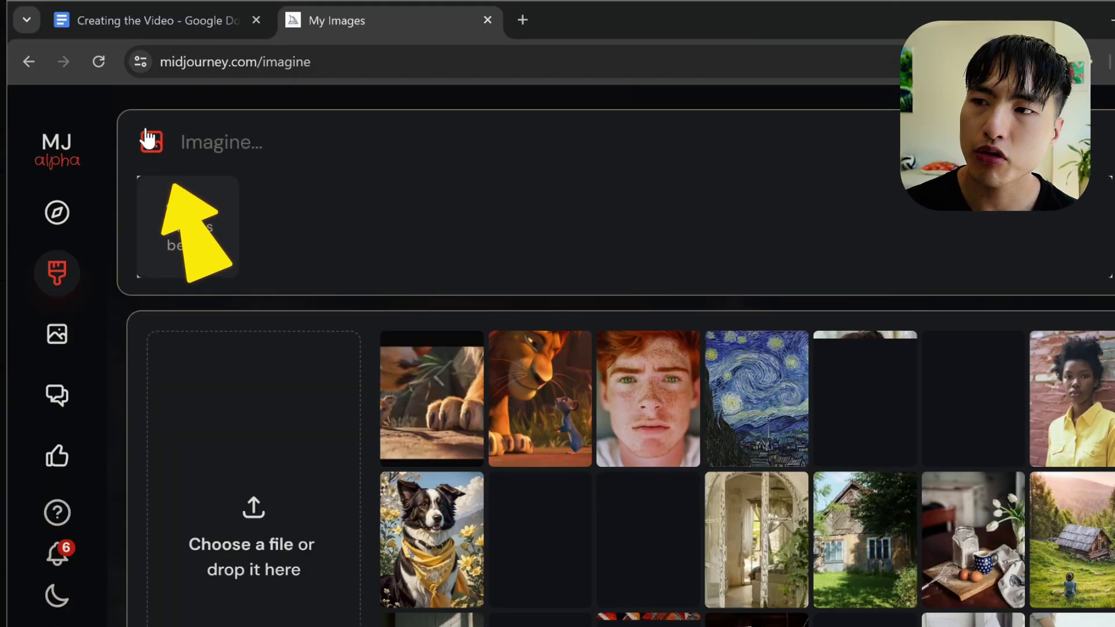
left_click(552, 392)
key("ctrl+plus")
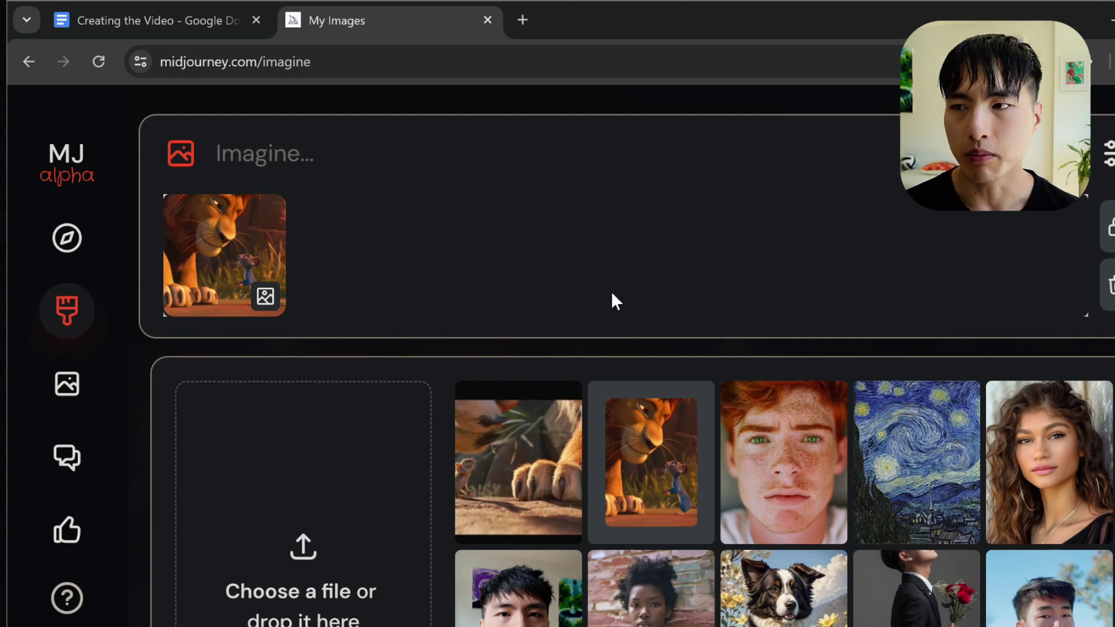
mouse_move(249, 232)
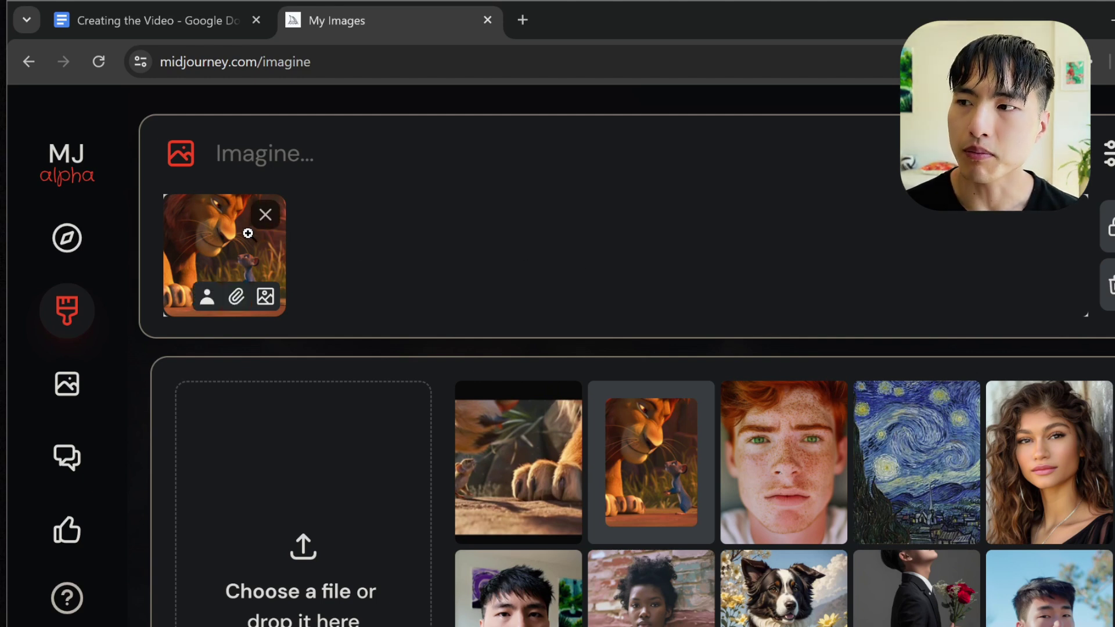
left_click(237, 299)
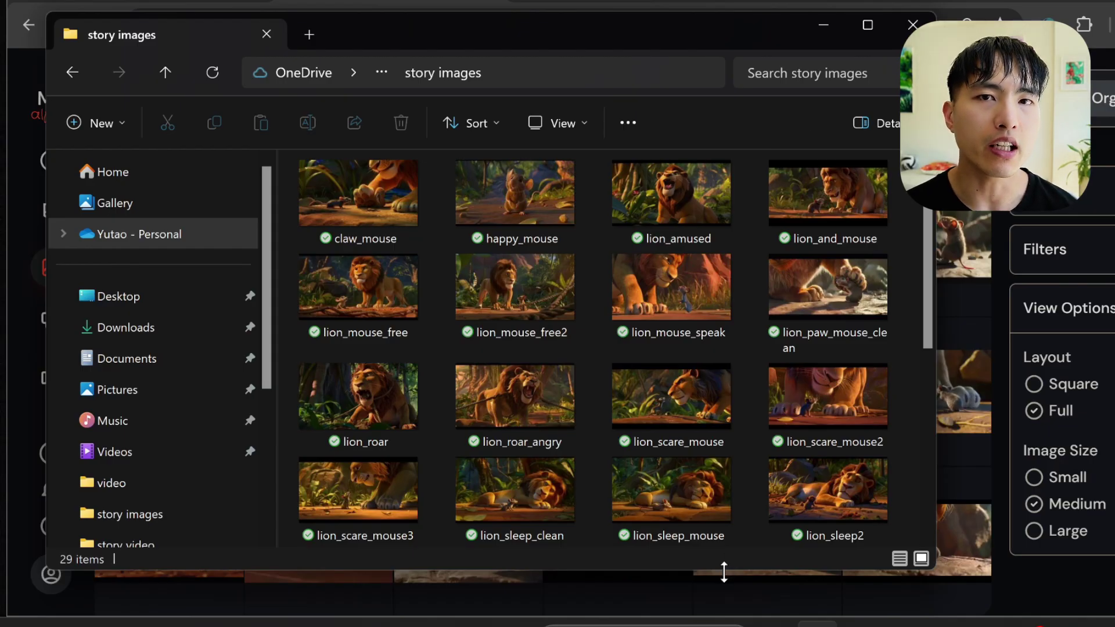
left_click_drag(724, 572, 721, 617)
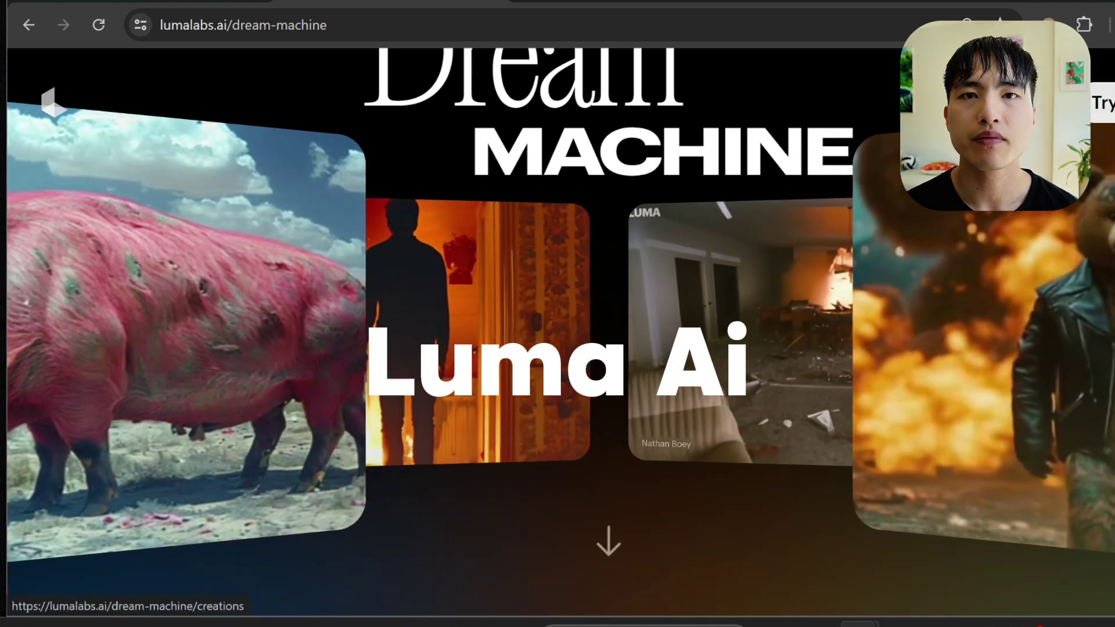
Animate the sleeping-lion image with prompt 'a sleeping lion', Enhance prompt off, then return to Creations.
left_click(1101, 103)
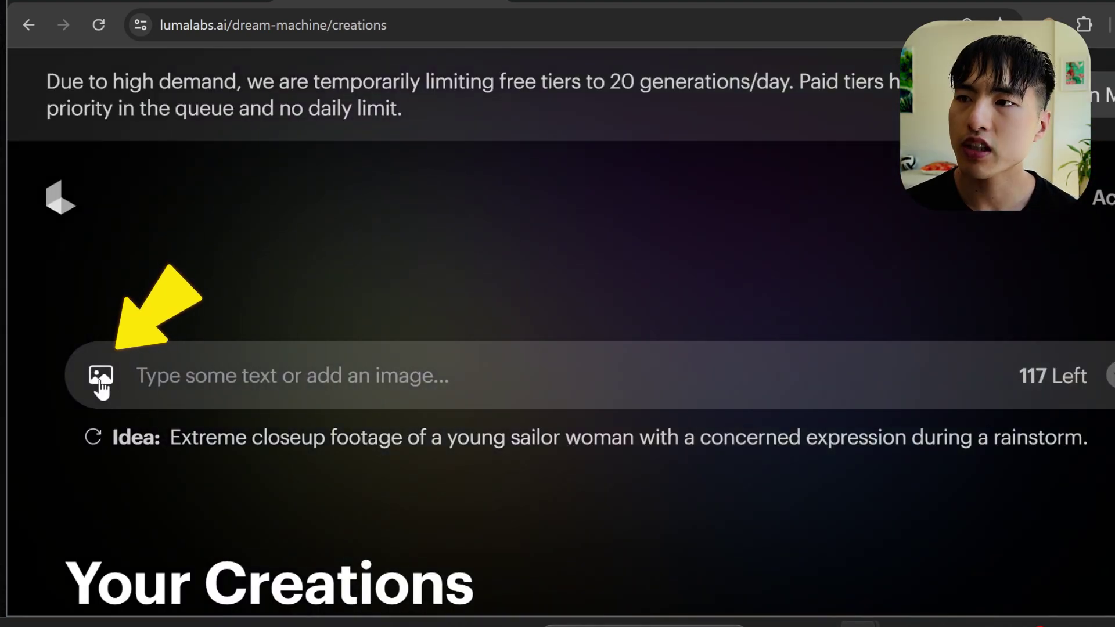
left_click(101, 381)
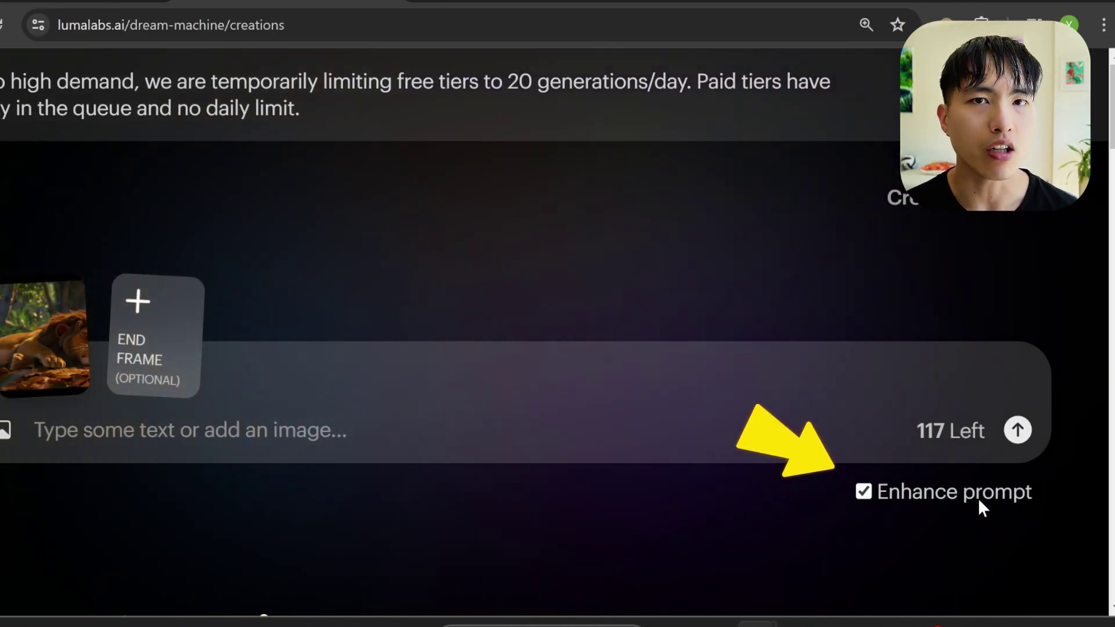
left_click(979, 500)
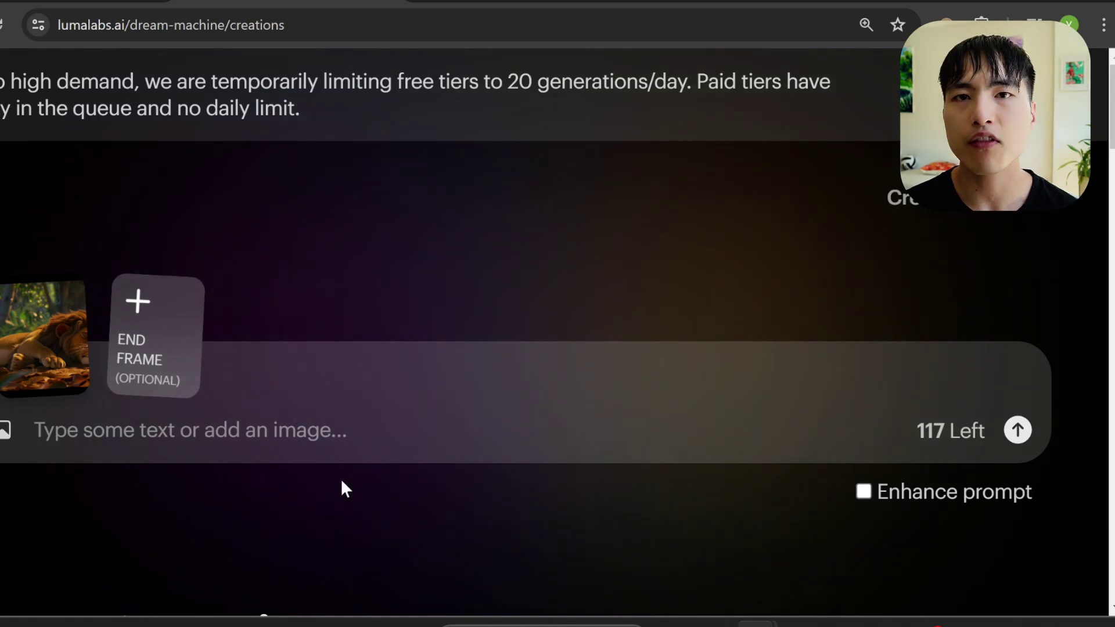
left_click(349, 444)
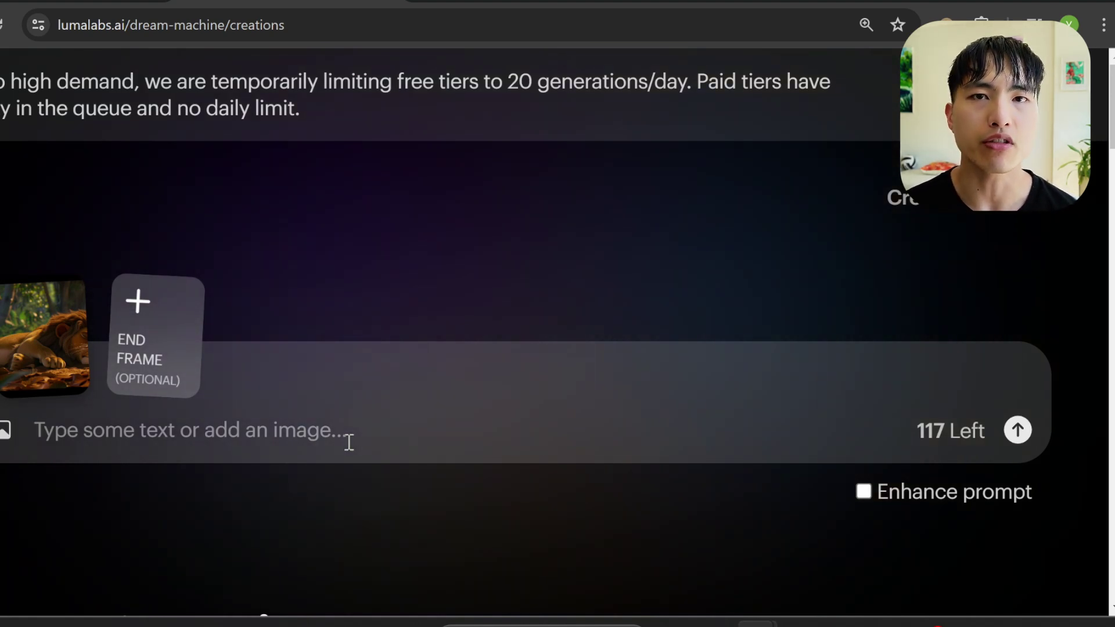
type("a sleeping l")
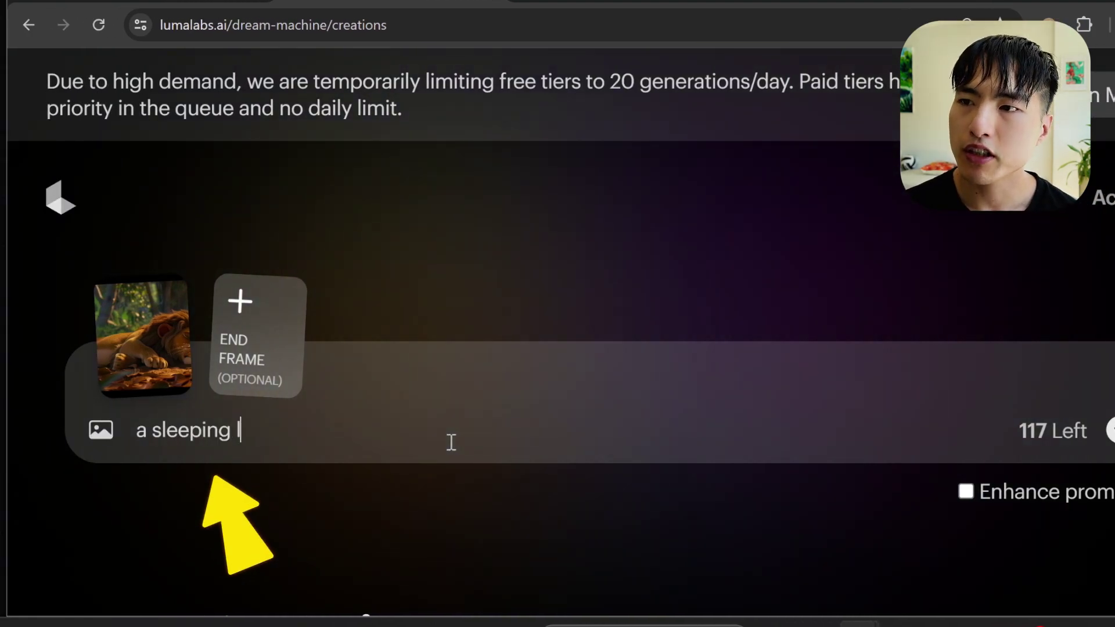
type("ion")
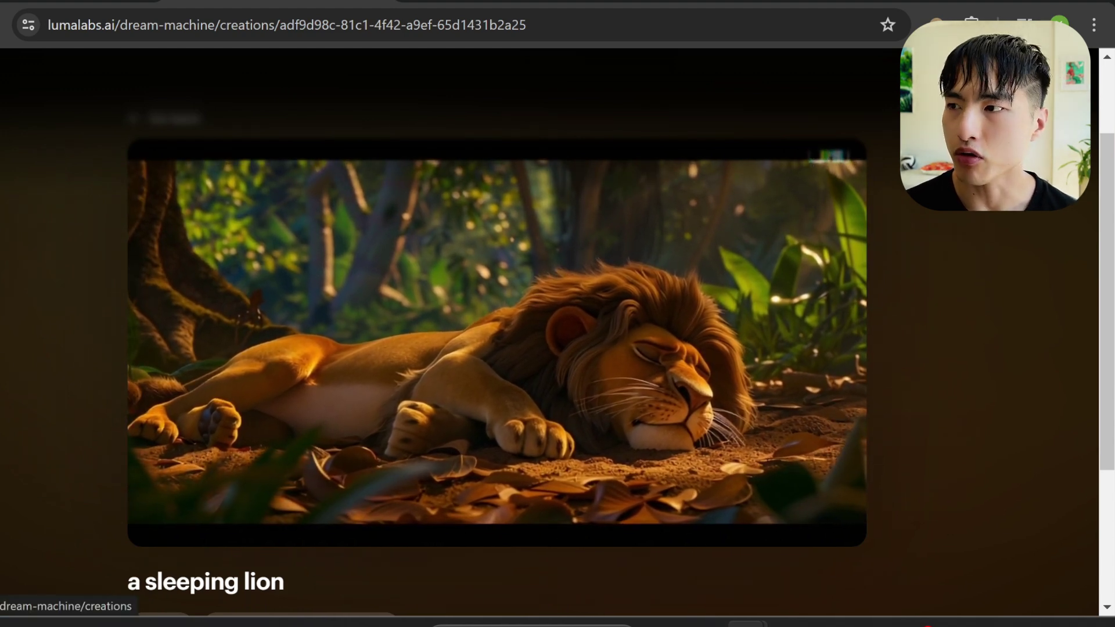
left_click(528, 385)
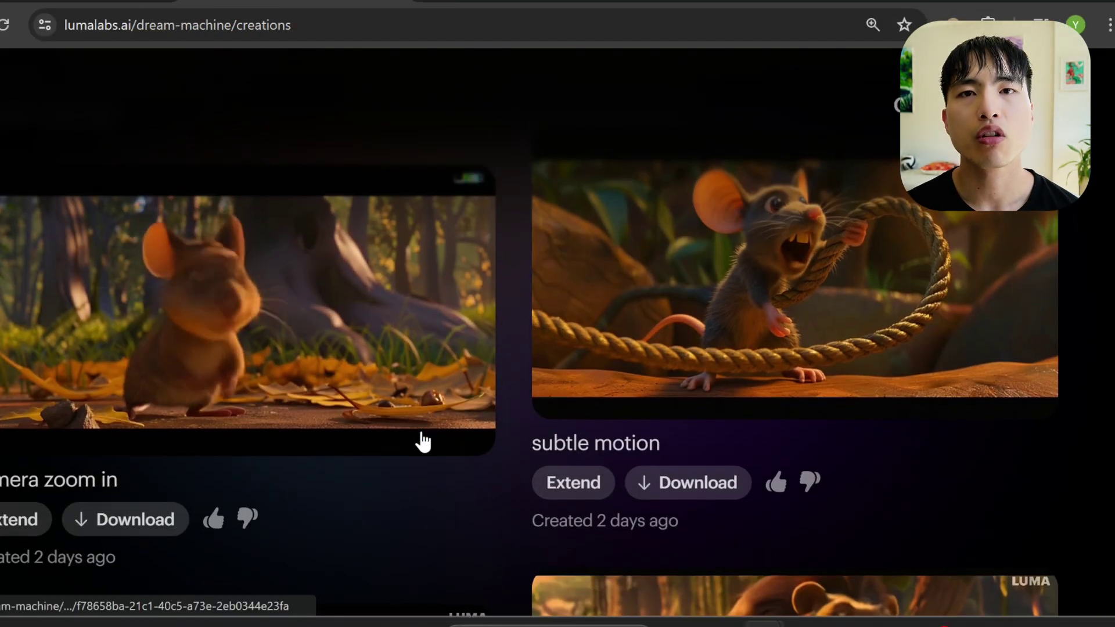
Extend the clip of the lion's paw holding the mouse.
scroll(418, 443, "up", 2)
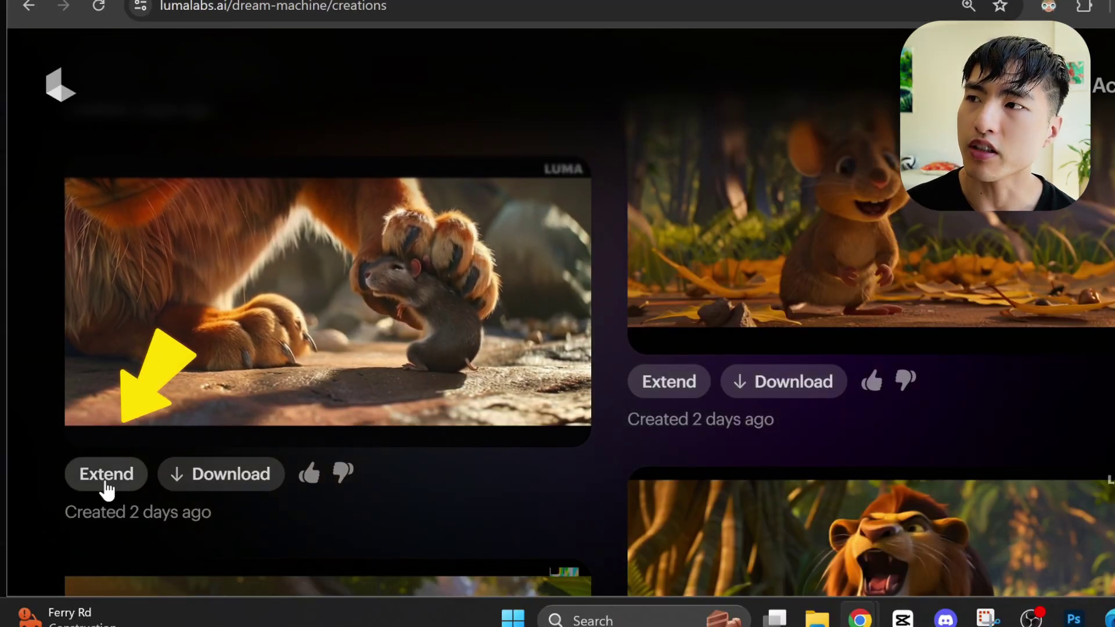
left_click(107, 484)
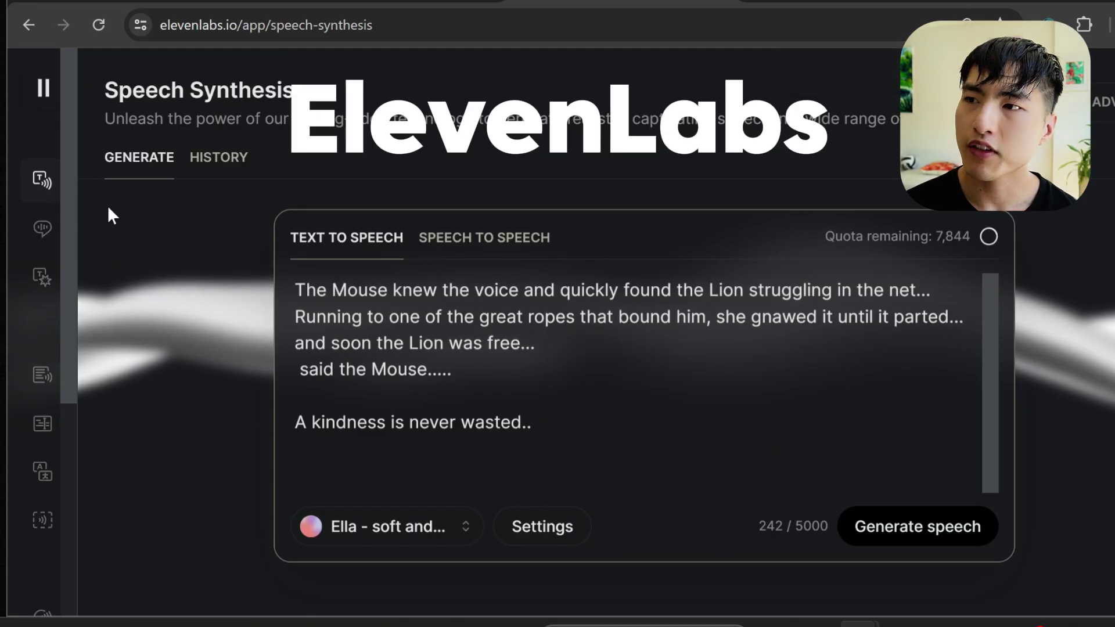
Filter the voice library to Narrative & Story, English, middle-aged voices and preview 'John Doe - Deep'.
mouse_move(52, 232)
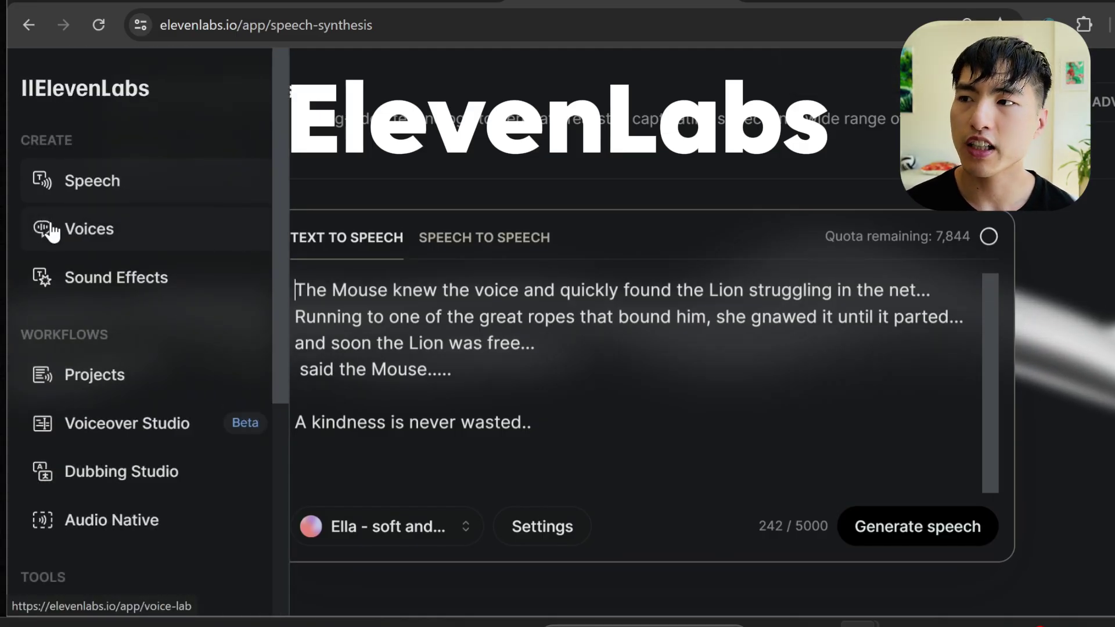
left_click(52, 232)
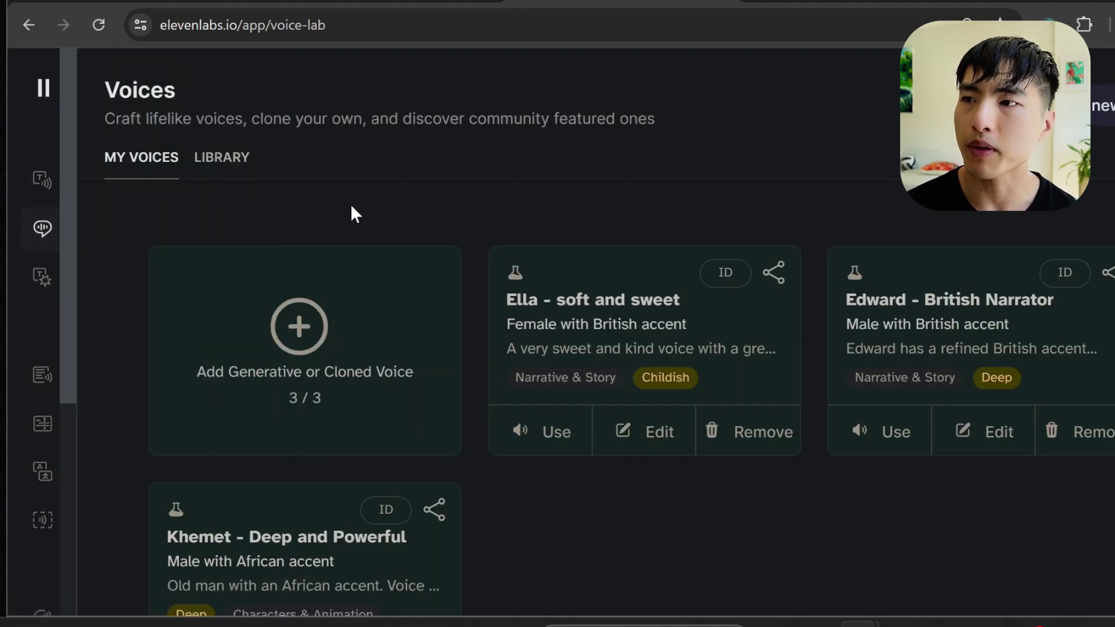
left_click(224, 170)
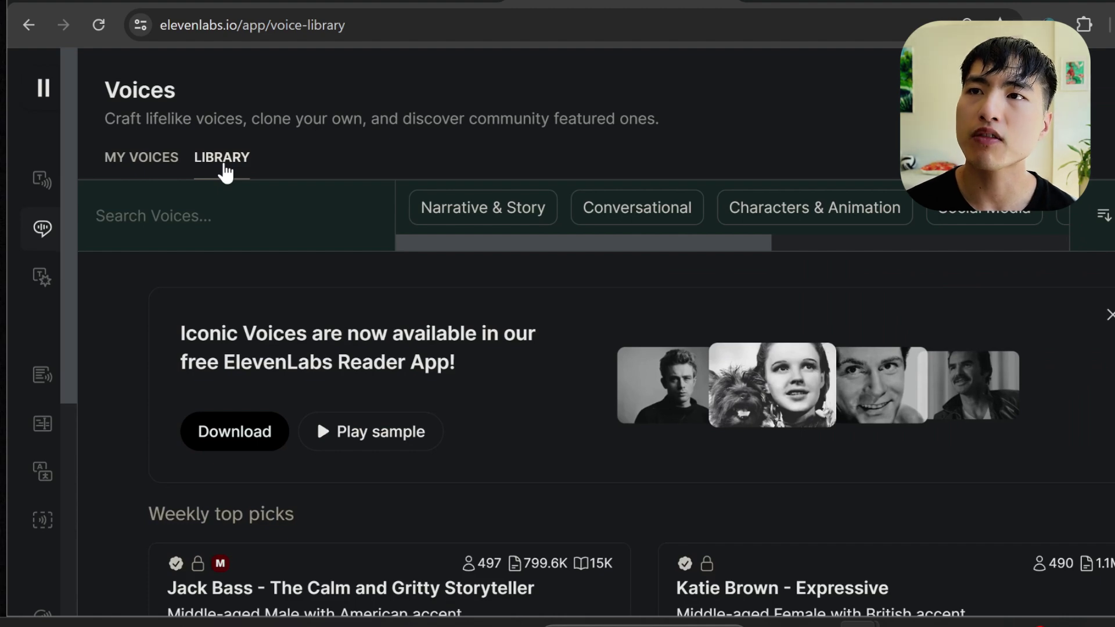
left_click(486, 207)
left_click(1096, 180)
left_click(720, 250)
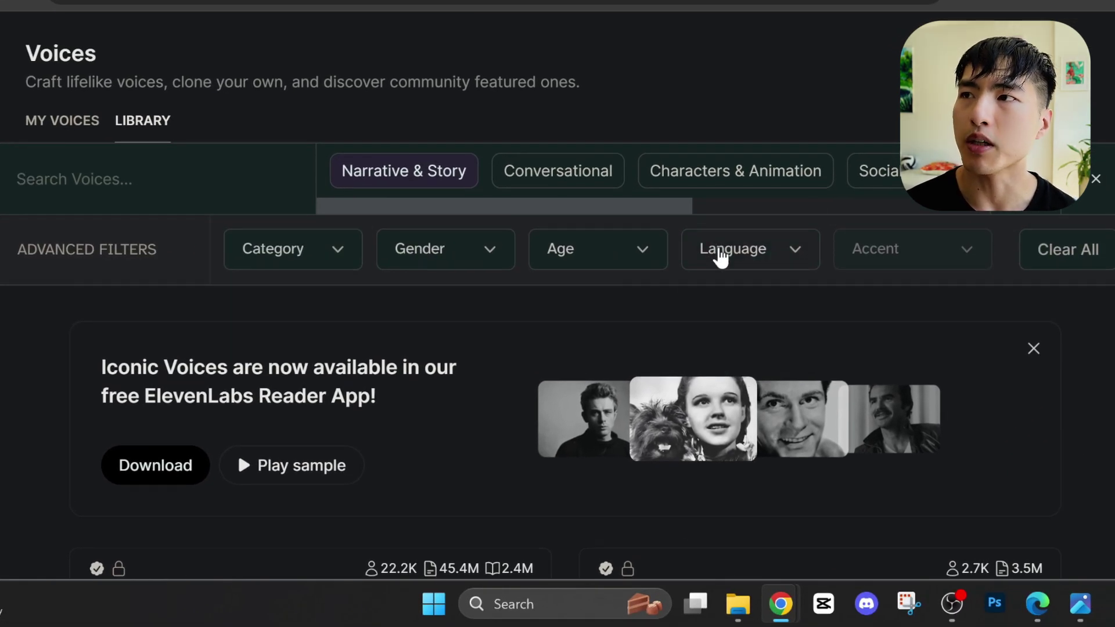
scroll(796, 395, "down", 2)
scroll(797, 394, "down", 3)
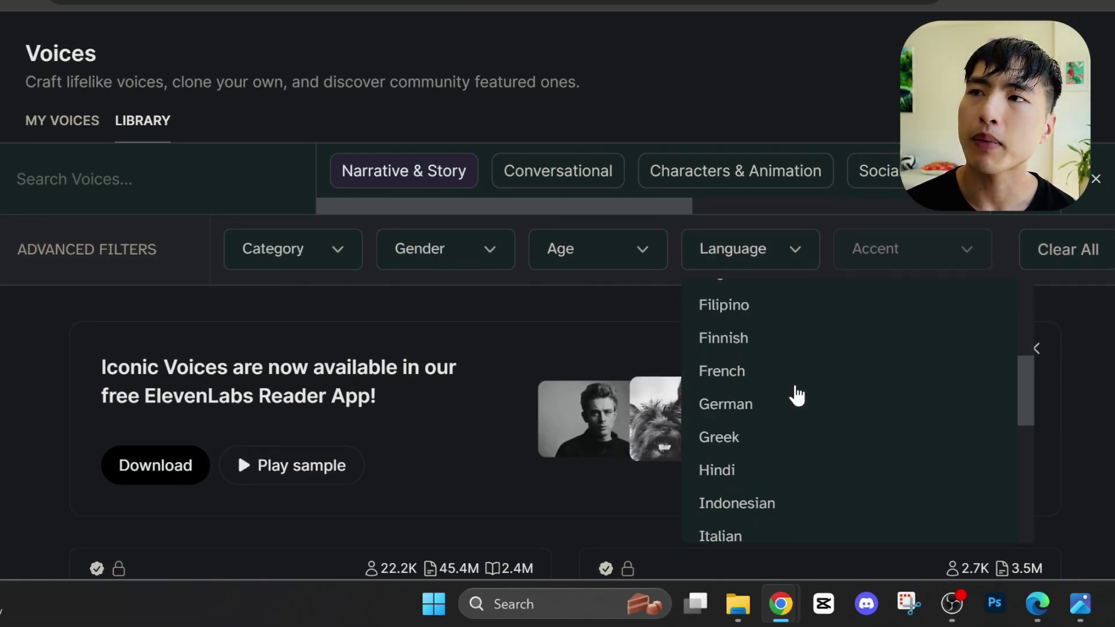
scroll(796, 393, "up", 2)
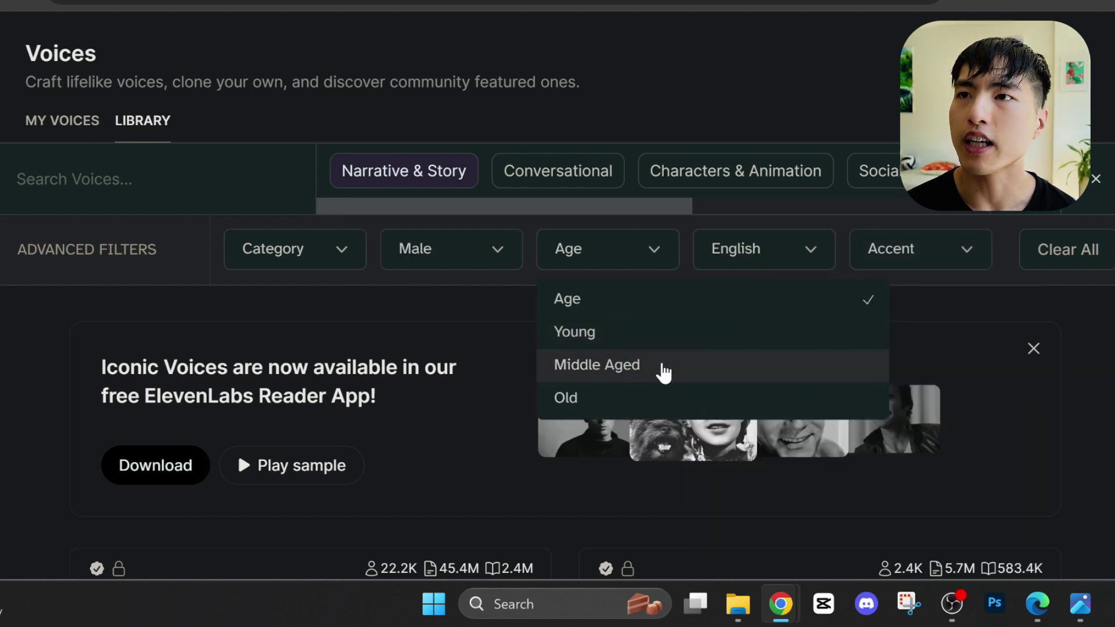
left_click(664, 373)
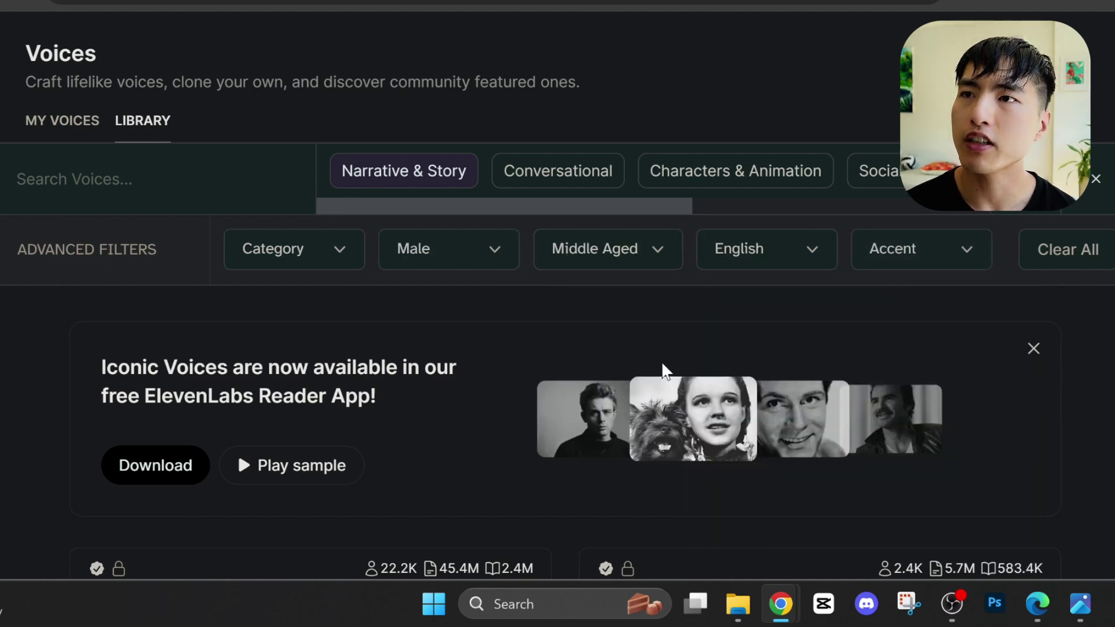
scroll(498, 324, "down", 3)
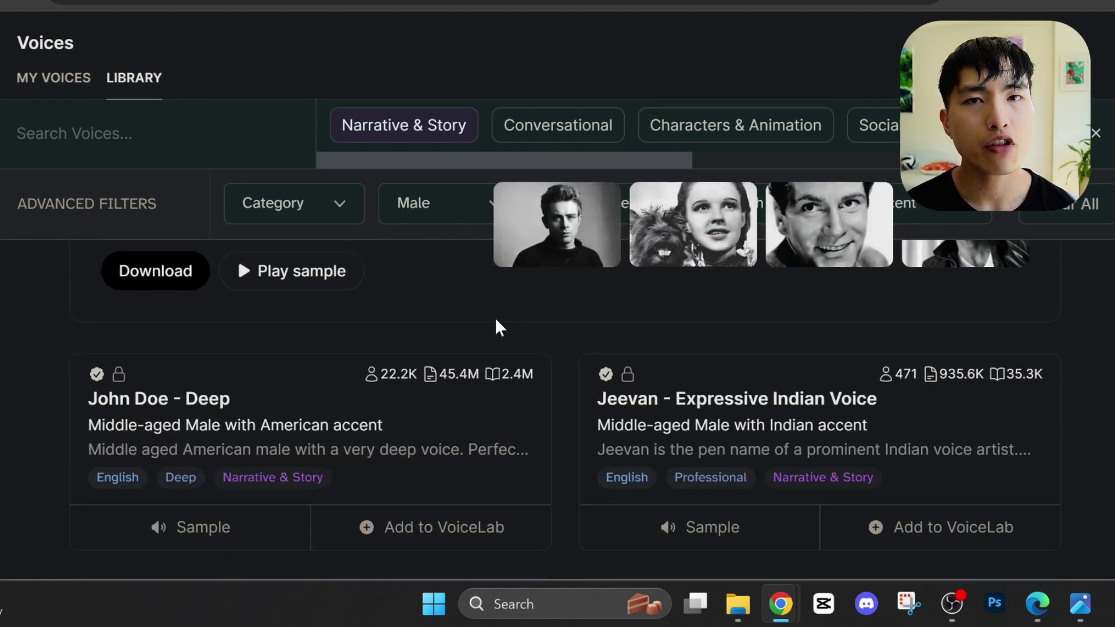
left_click(219, 531)
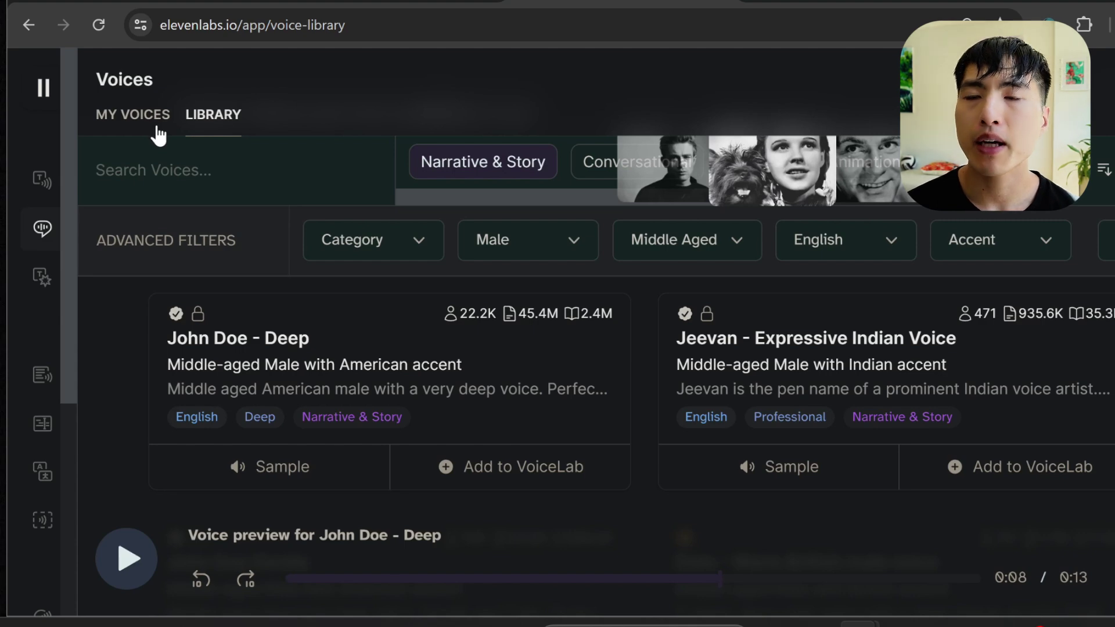
Pick Edward - British Narrator from My Voices and generate the story-ending narration.
left_click(156, 128)
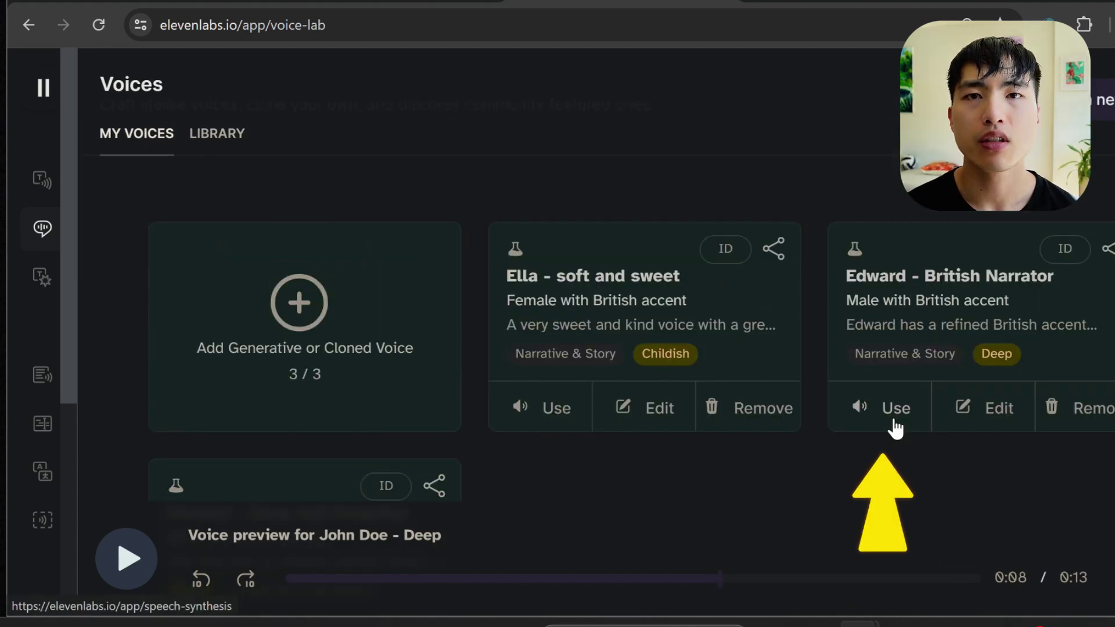
left_click(895, 428)
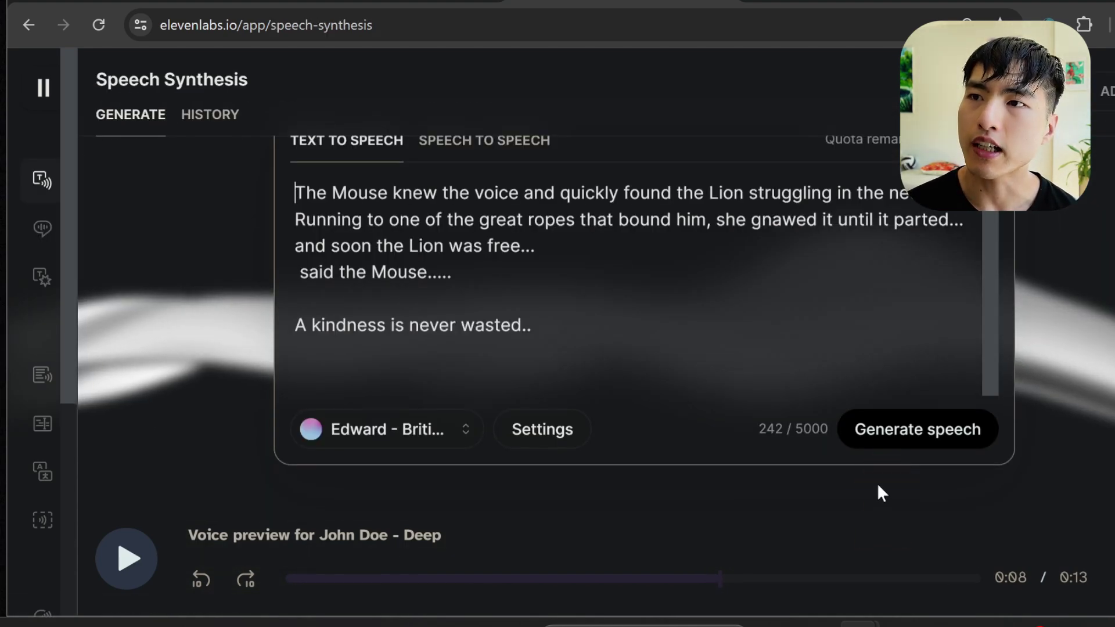
left_click(918, 446)
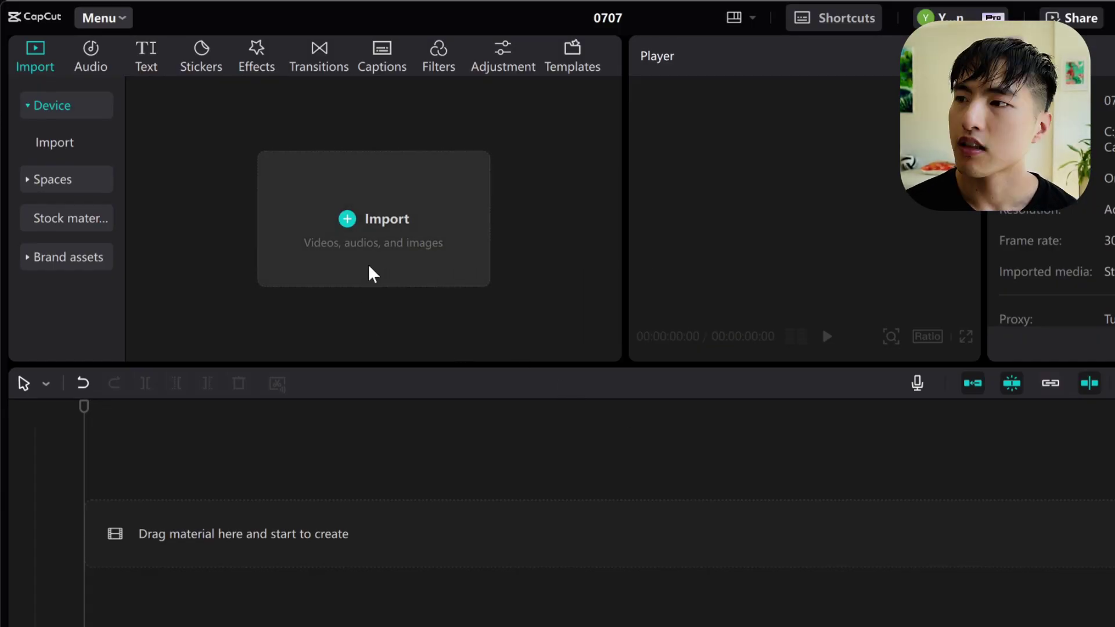
Import all the story video clips into CapCut and move the playhead near the timeline start.
left_click(373, 274)
left_click_drag(883, 458, 217, 231)
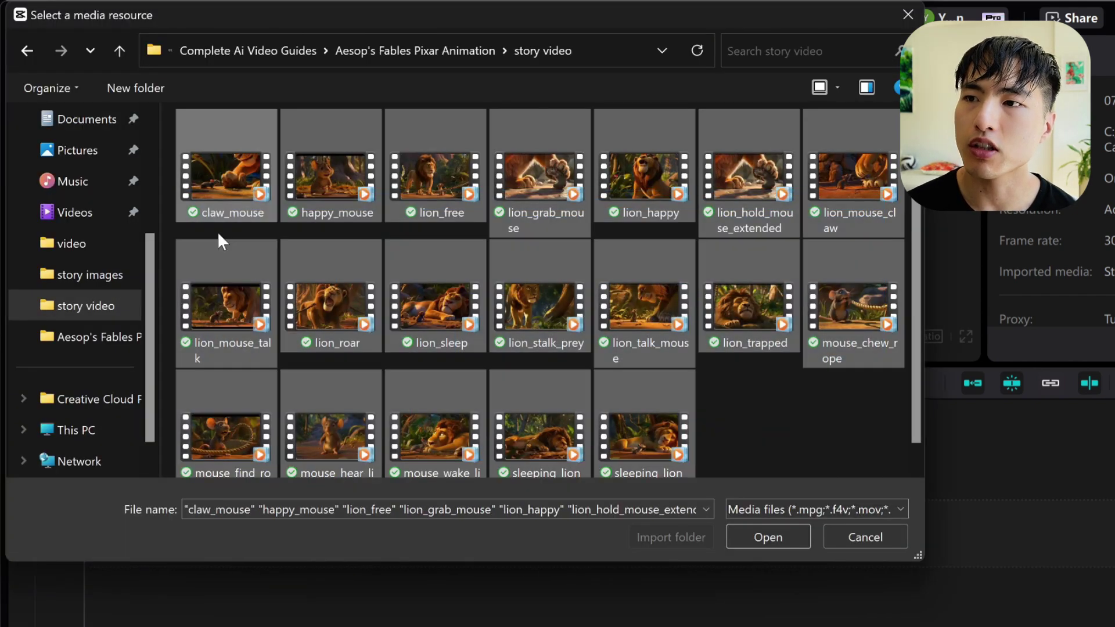
left_click(767, 537)
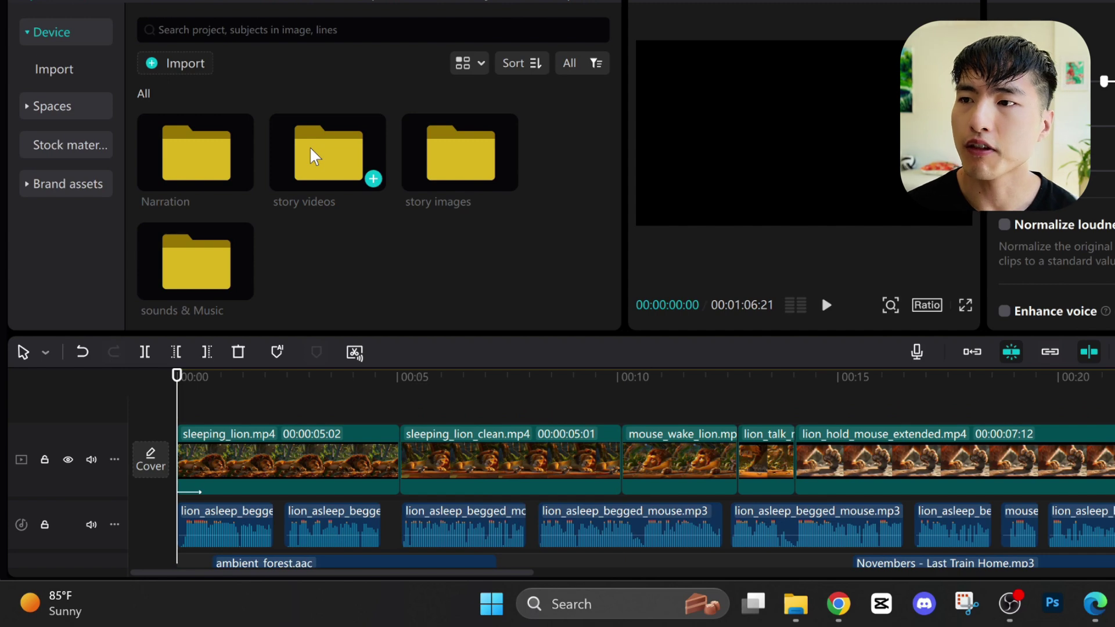
double_click(313, 156)
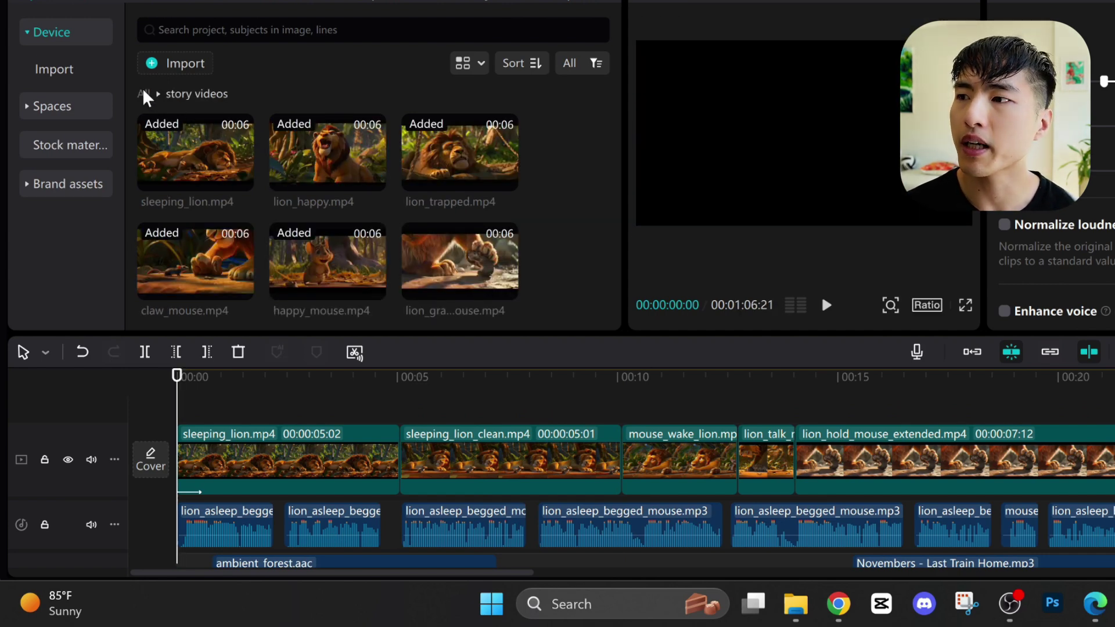
left_click(144, 94)
left_click(196, 393)
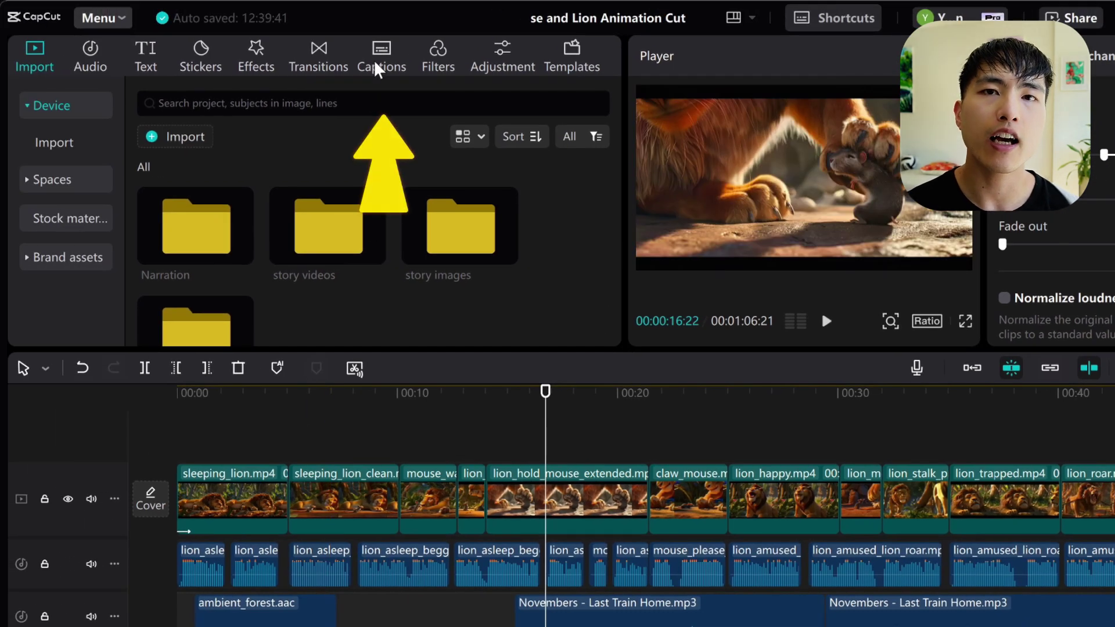
Generate English auto captions in Finger Paint font, then enter 'ambient forest noises' in Artlist's SFX search.
left_click(384, 65)
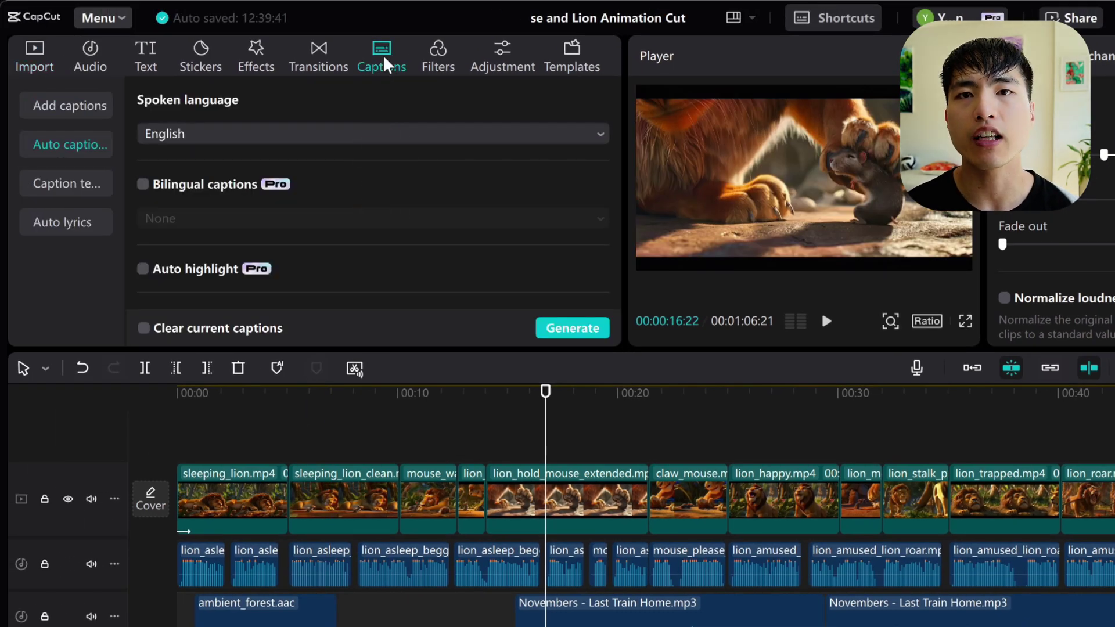
left_click(579, 336)
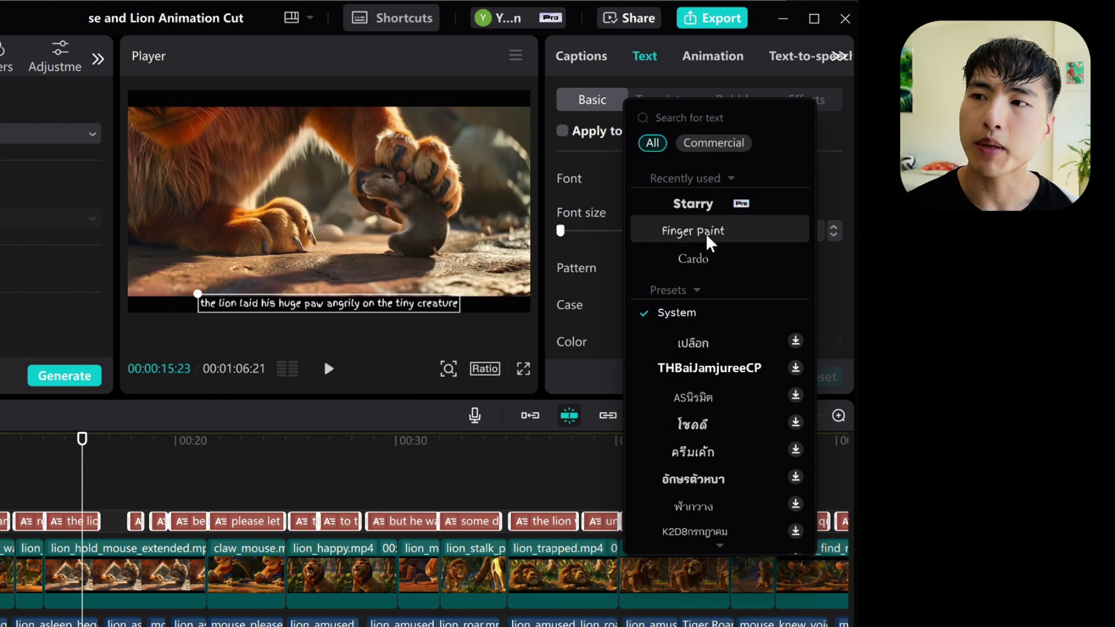
left_click(709, 242)
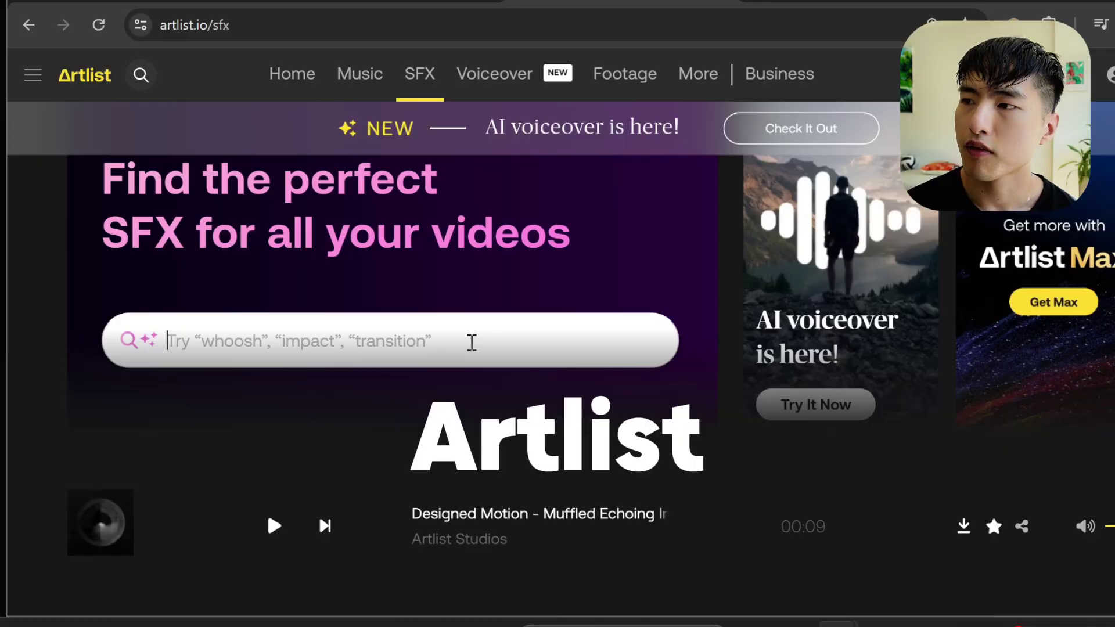
left_click(471, 343)
type("ambient forest noises")
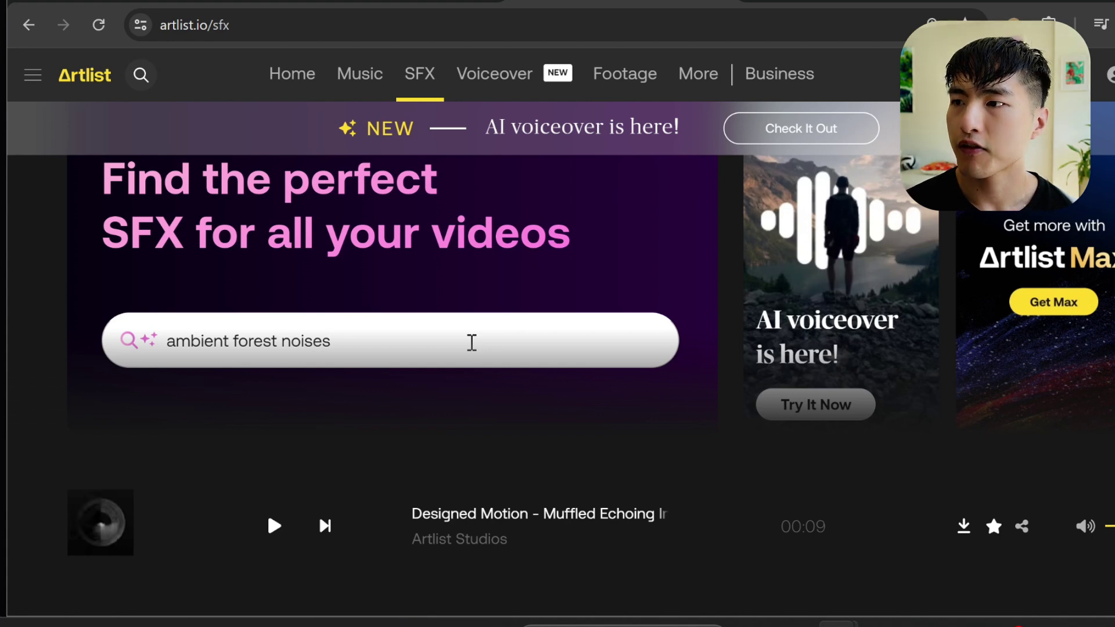
Search 'ambient forest noises' and preview 'Ambient forest, high wind with creaking trees'.
key("Return")
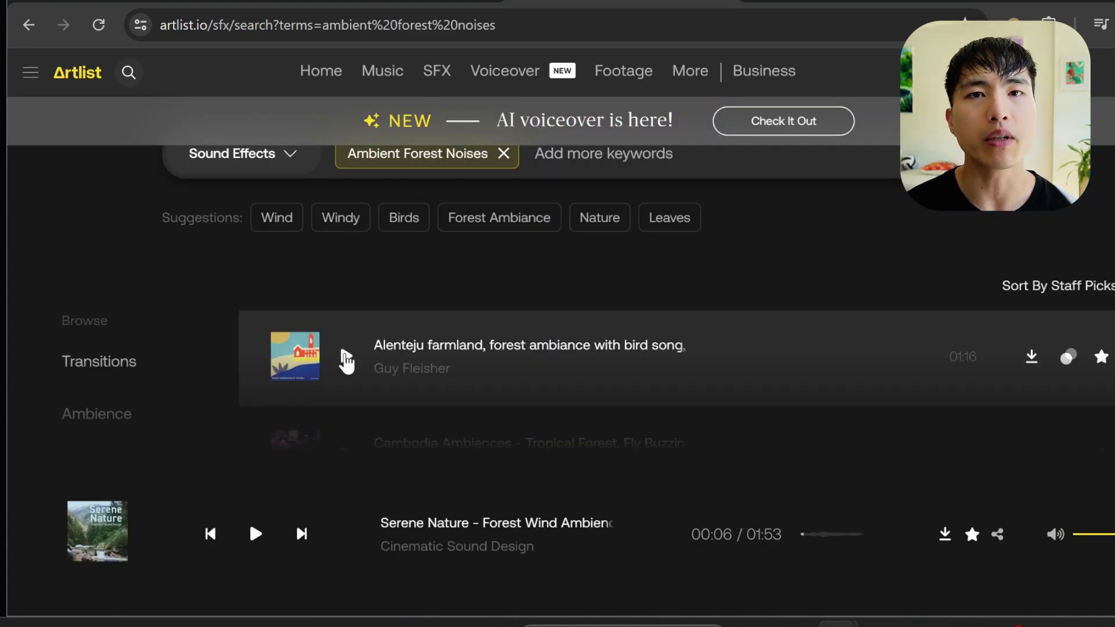
scroll(346, 361, "down", 2)
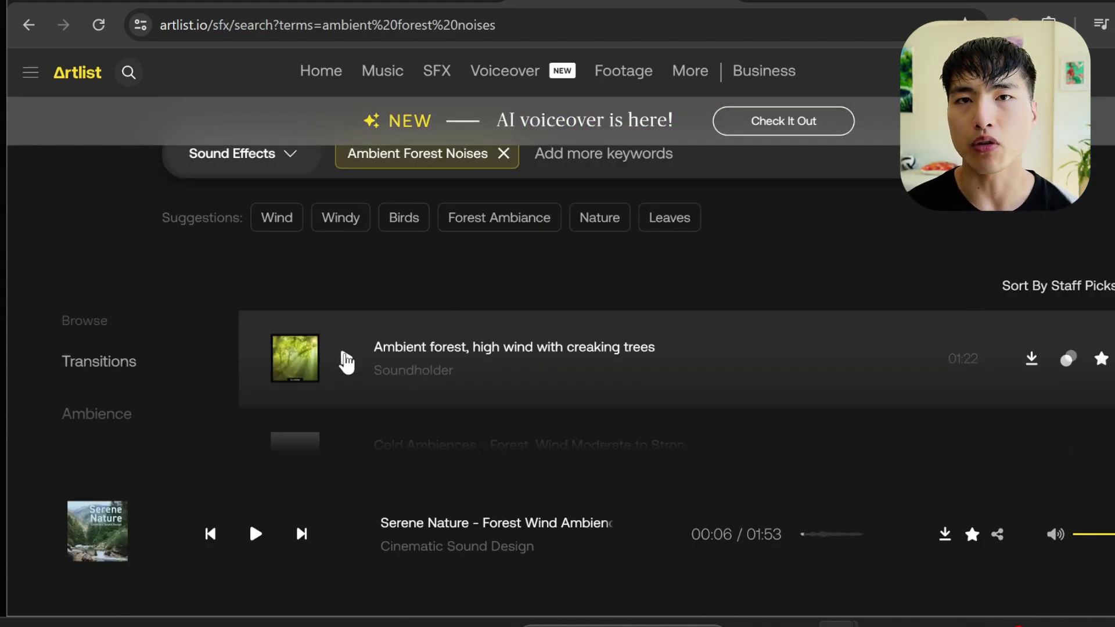
left_click(346, 361)
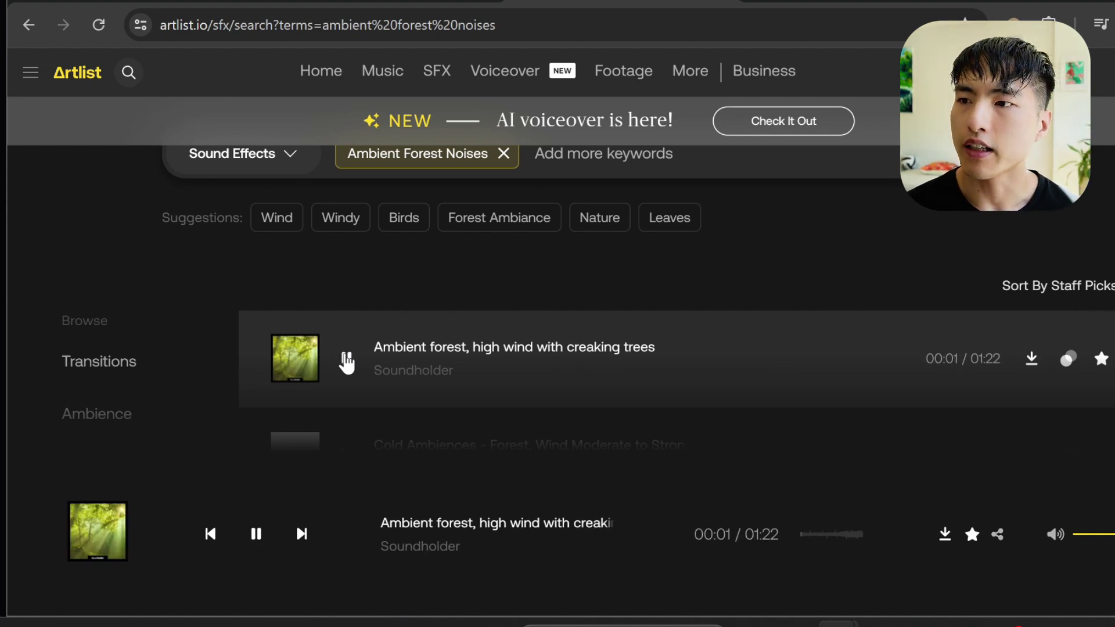